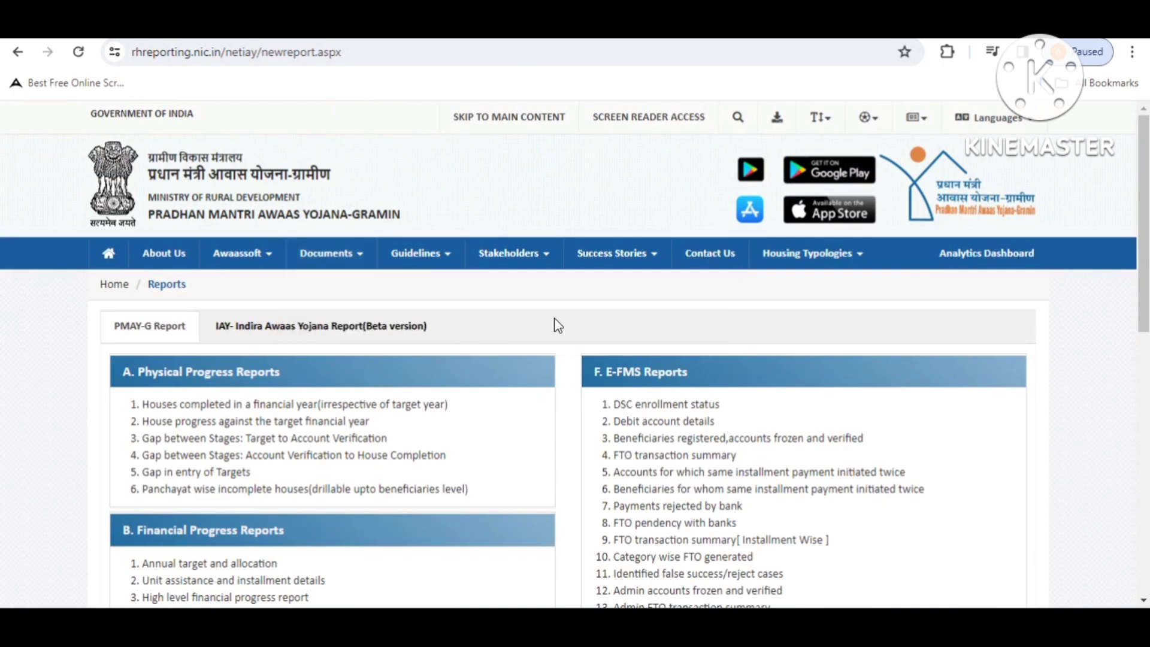
- Open the "Beneficiary details for verification" report in the Social Audit Reports section
{"action": "scroll", "coordinate": [551, 295], "scroll_direction": "down", "scroll_amount": 4}
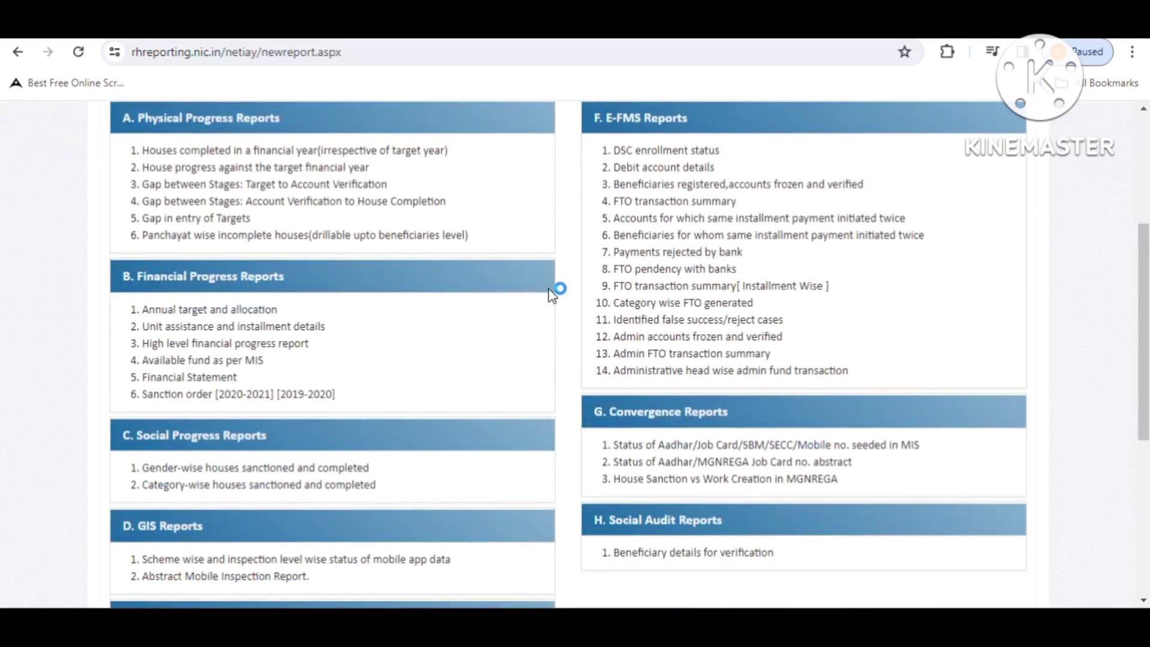
{"action": "scroll", "coordinate": [552, 295], "scroll_direction": "down", "scroll_amount": 4}
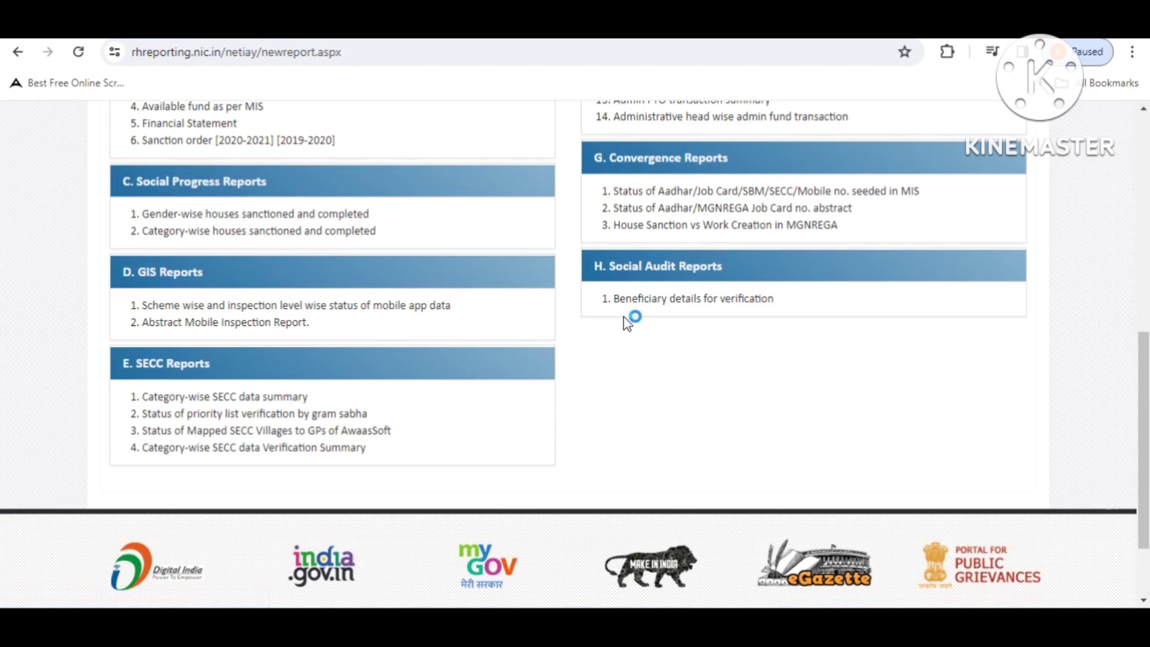
{"action": "left_click", "coordinate": [683, 310]}
{"action": "left_click", "coordinate": [715, 304]}
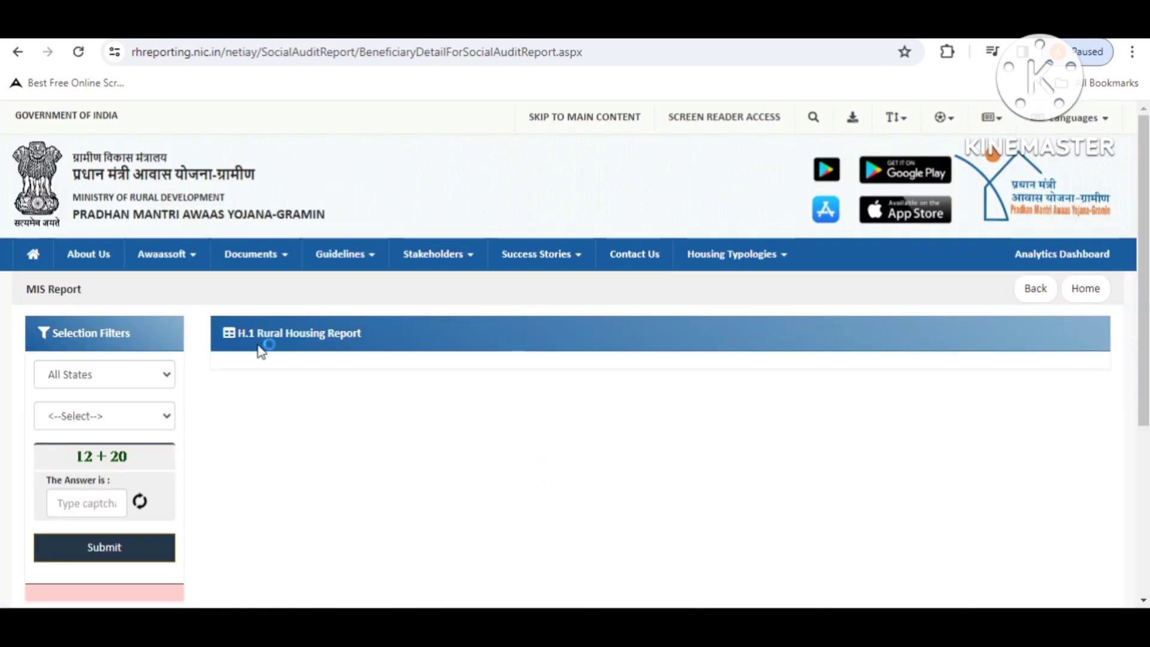
- Set the report filters to the state WEST BENGAL and the district DINAJPUR UTTAR
{"action": "scroll", "coordinate": [458, 437], "scroll_direction": "down", "scroll_amount": 1}
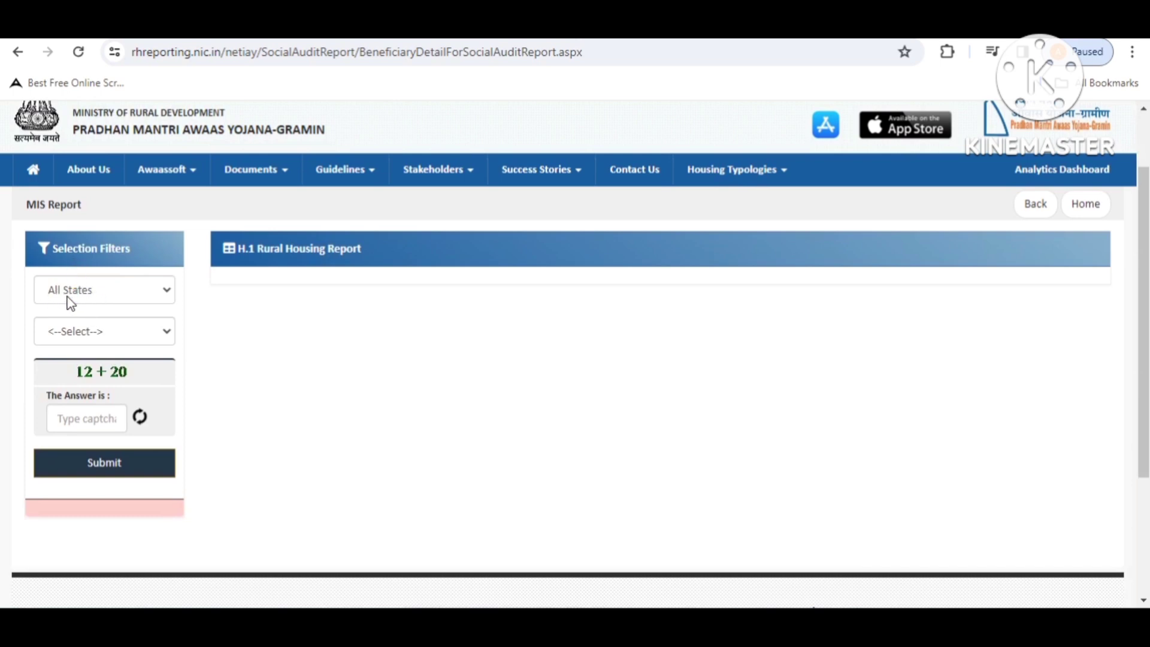
{"action": "left_click", "coordinate": [133, 294]}
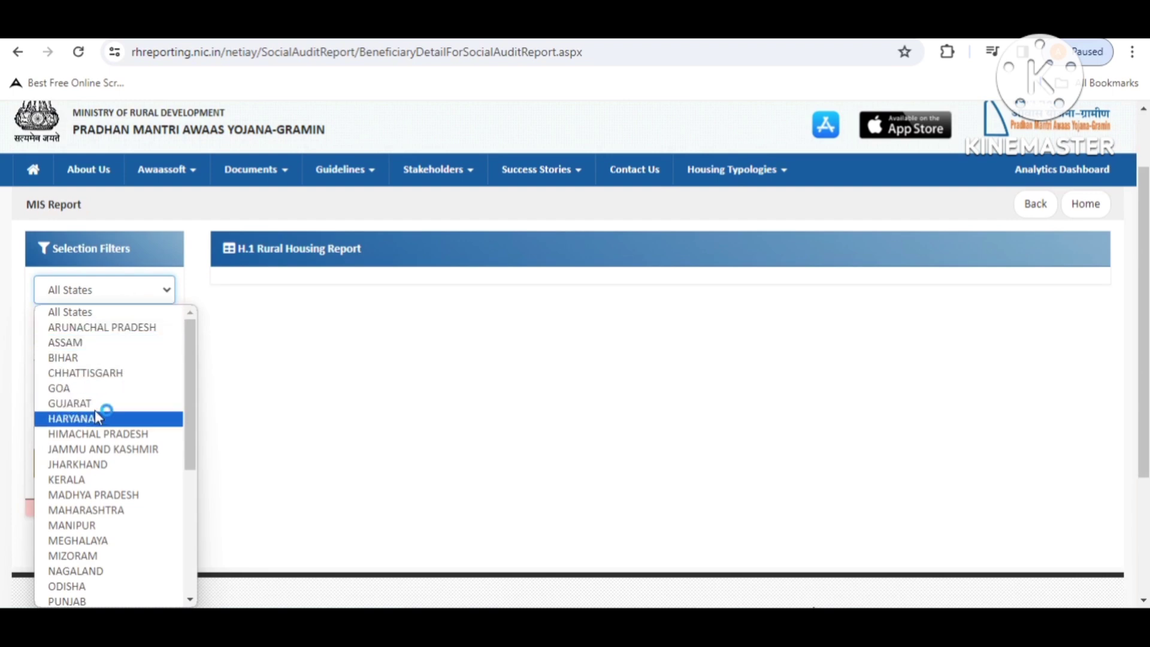
{"action": "scroll", "coordinate": [114, 452], "scroll_direction": "down", "scroll_amount": 5}
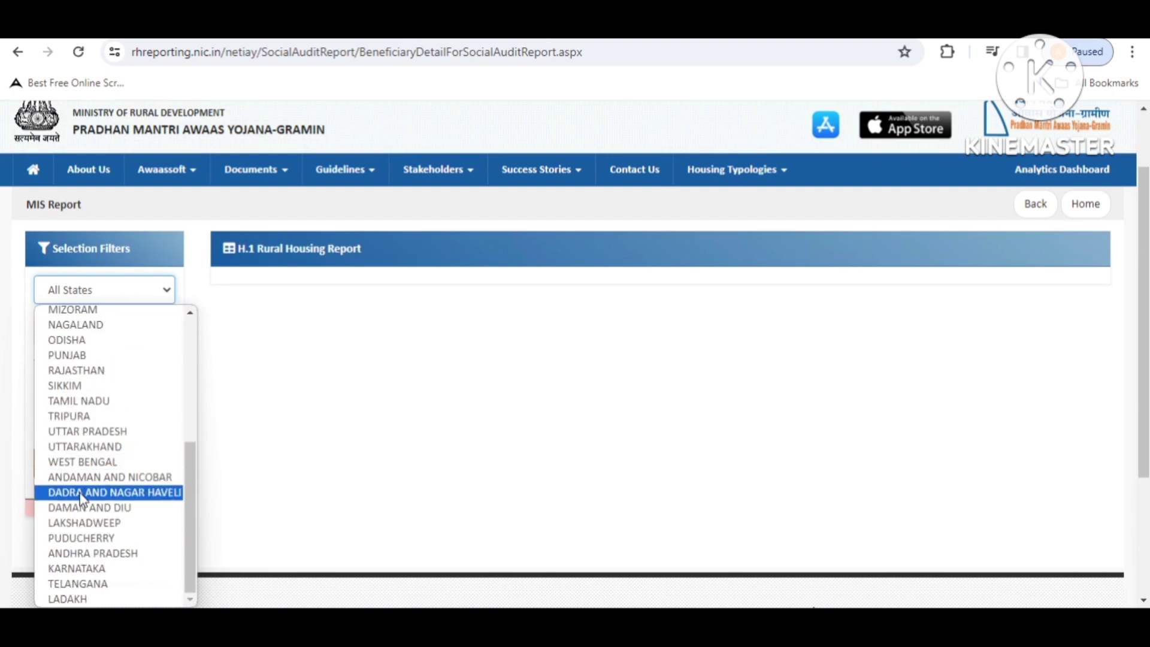
{"action": "left_click", "coordinate": [111, 462]}
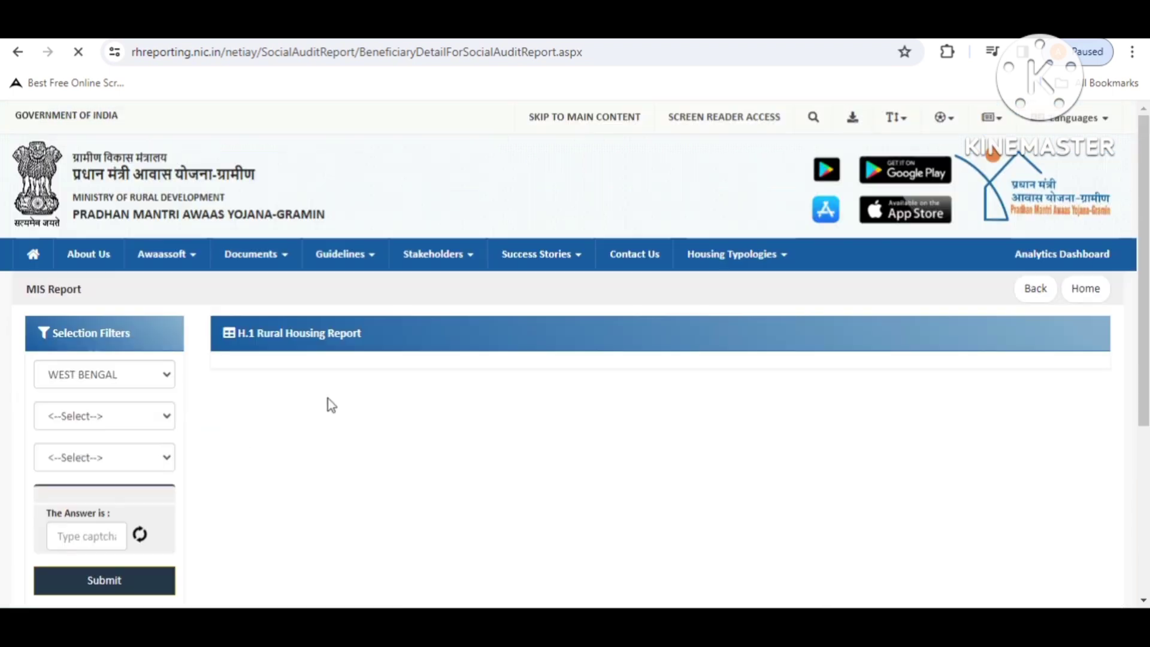
{"action": "scroll", "coordinate": [270, 396], "scroll_direction": "down", "scroll_amount": 2}
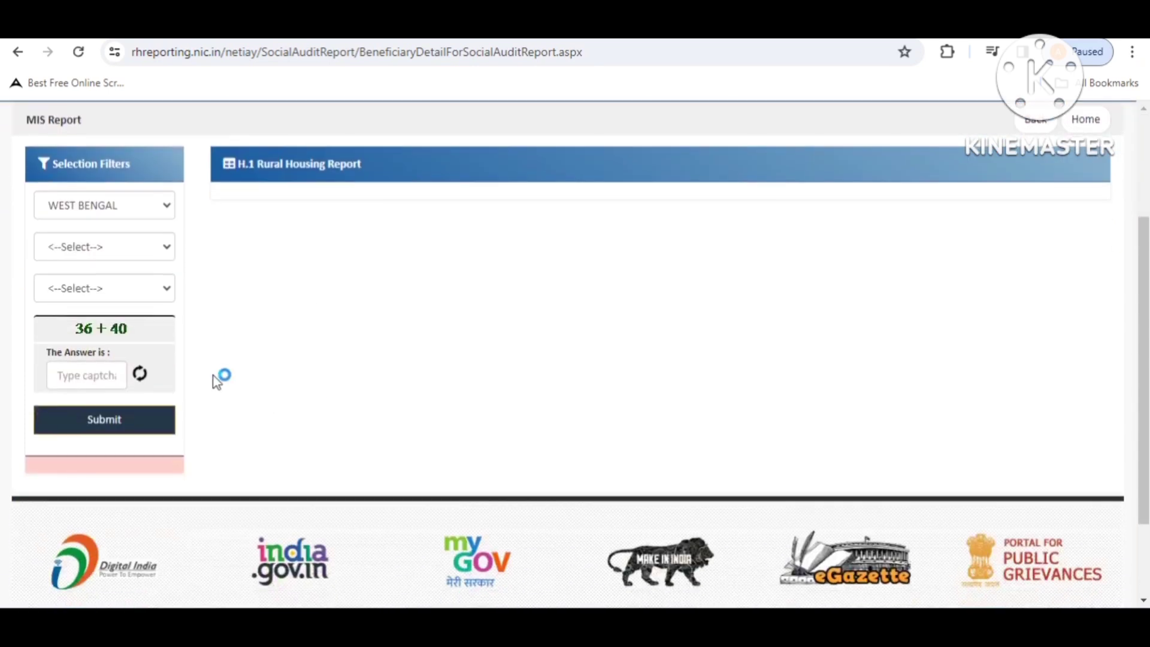
{"action": "left_click", "coordinate": [131, 252]}
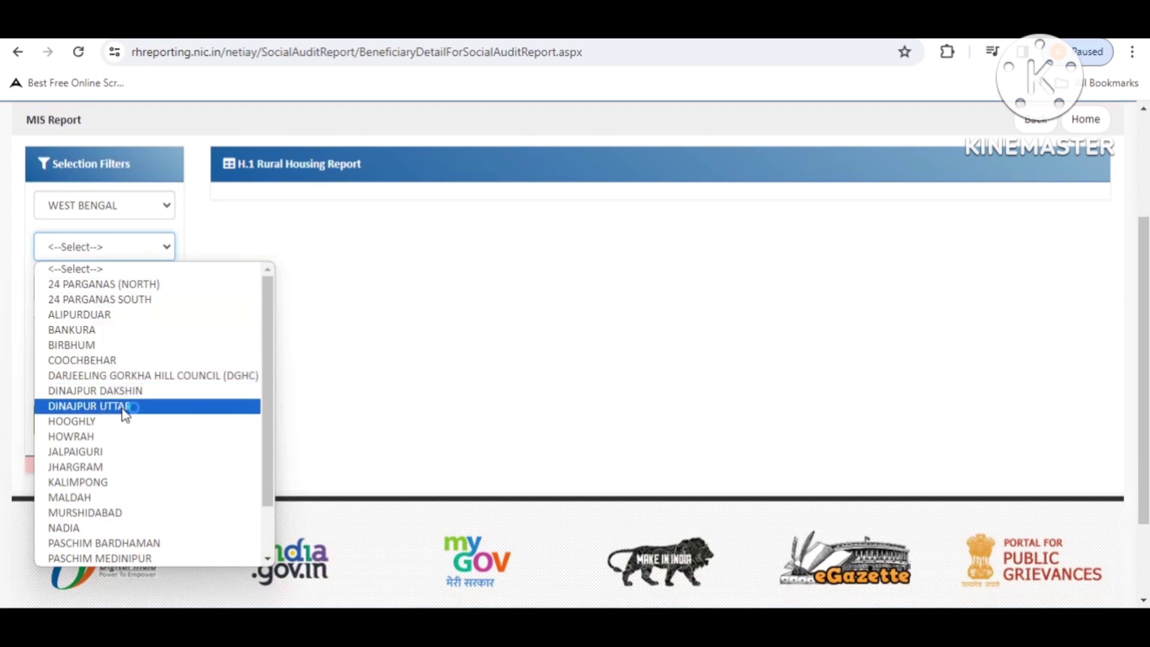
{"action": "left_click", "coordinate": [156, 407]}
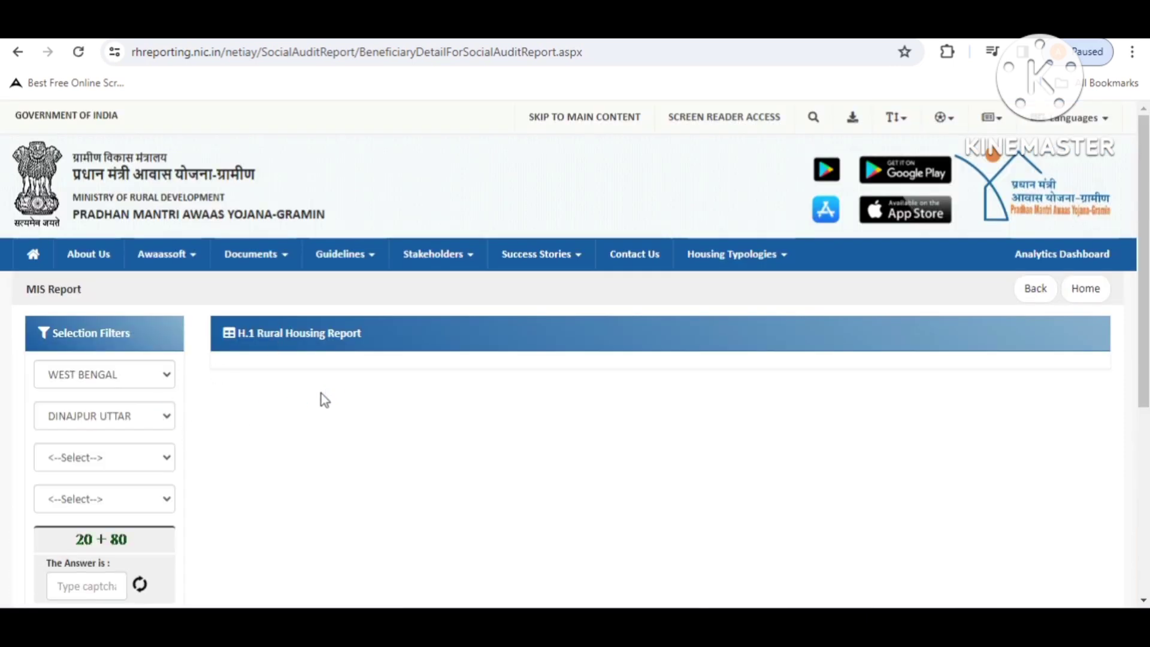
- Choose RAIGANJ as the block and SITGRAM as the panchayat in the report filters
{"action": "scroll", "coordinate": [322, 396], "scroll_direction": "down", "scroll_amount": 1}
{"action": "left_click", "coordinate": [135, 377]}
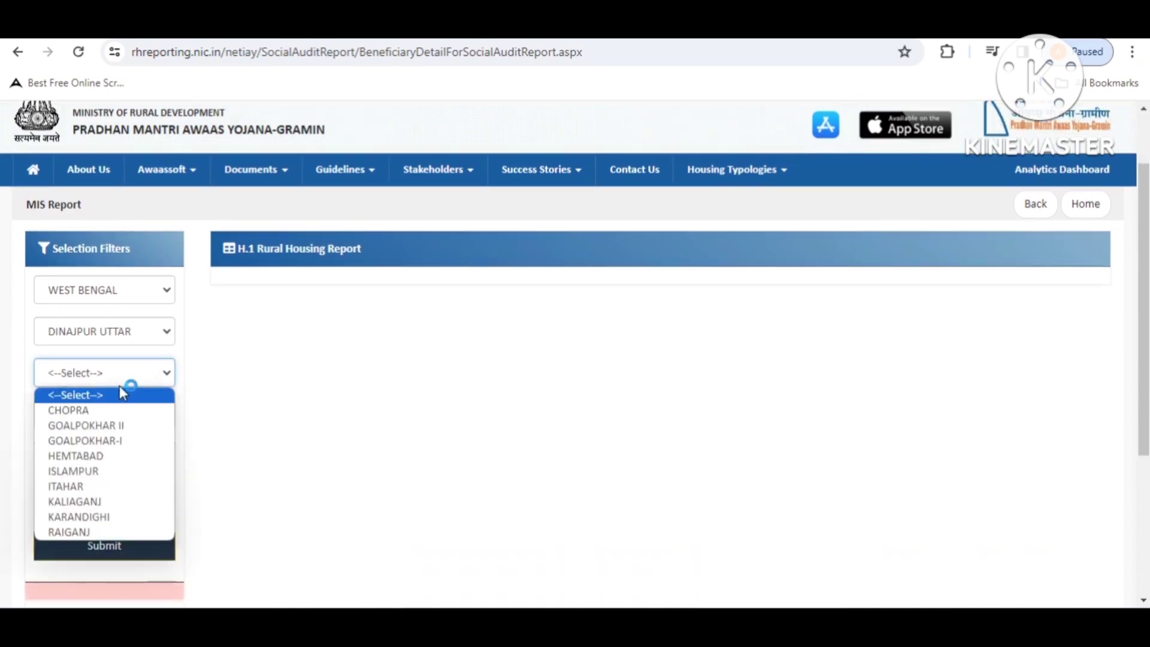
{"action": "left_click", "coordinate": [81, 532]}
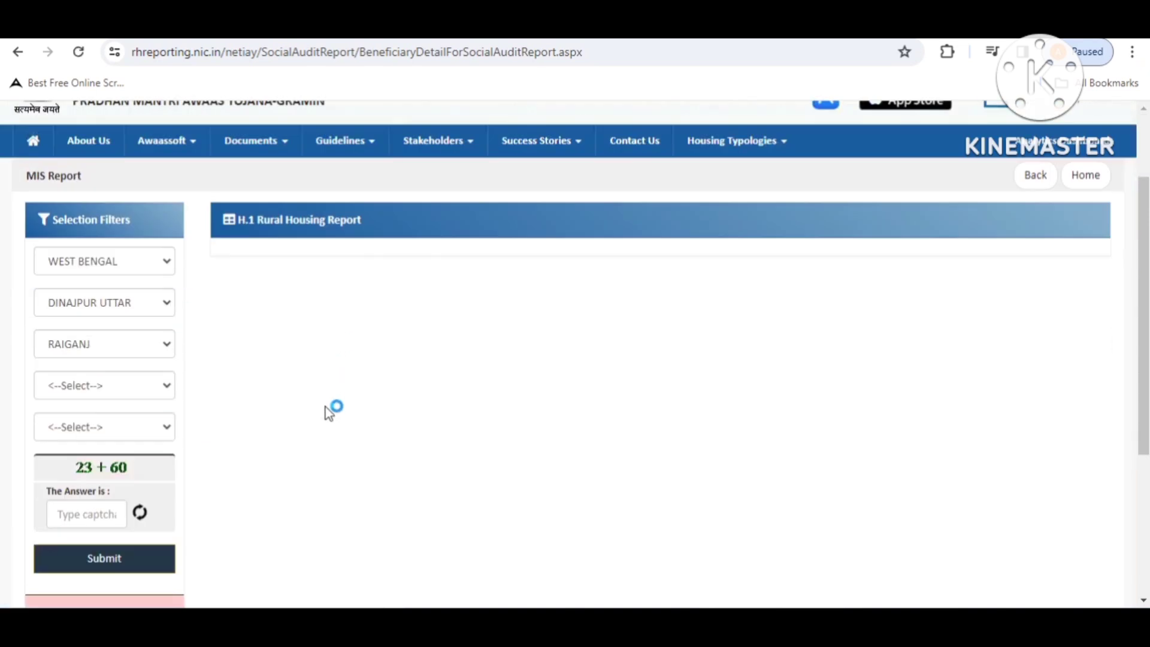
{"action": "scroll", "coordinate": [325, 408], "scroll_direction": "down", "scroll_amount": 2}
{"action": "left_click", "coordinate": [127, 245]}
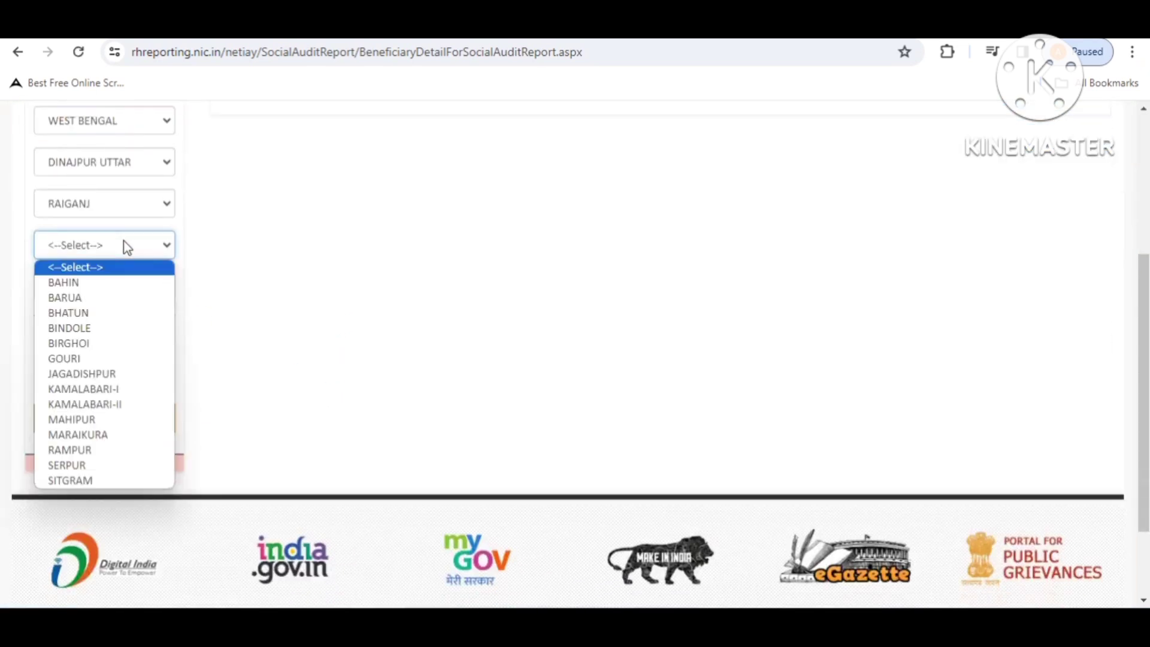
{"action": "left_click", "coordinate": [98, 480]}
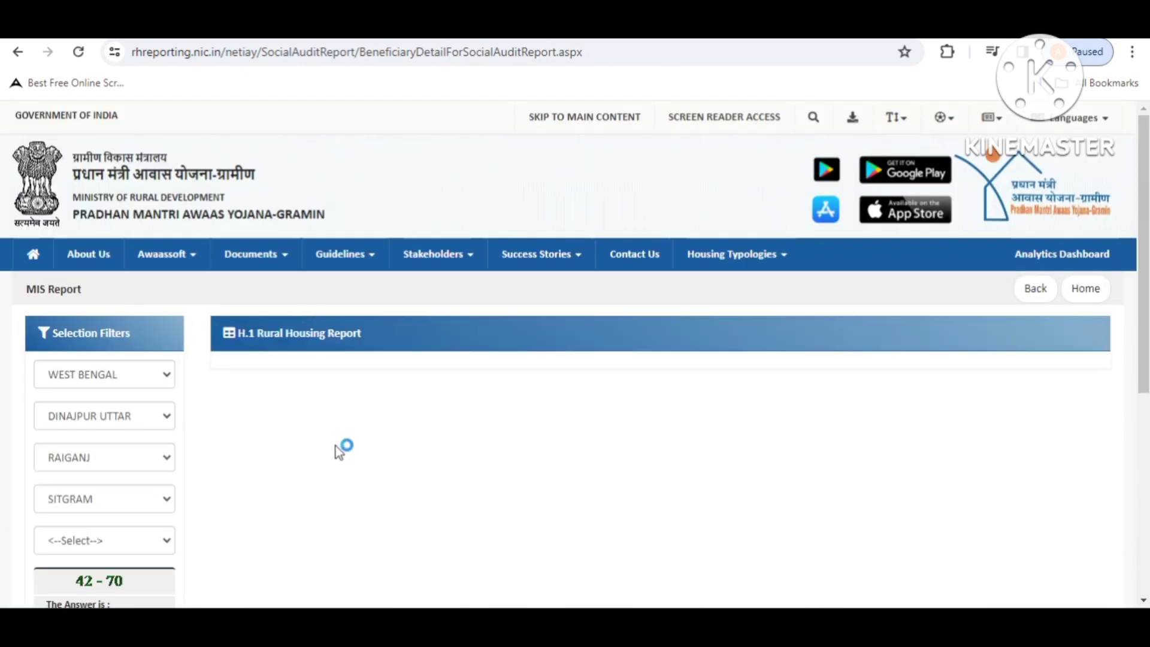
- Filter the report by year 2022-2023 and the scheme PRADHAN MANTRI AWAAS YOJANA GRAMIN
{"action": "scroll", "coordinate": [336, 446], "scroll_direction": "down", "scroll_amount": 2}
{"action": "left_click", "coordinate": [101, 374]}
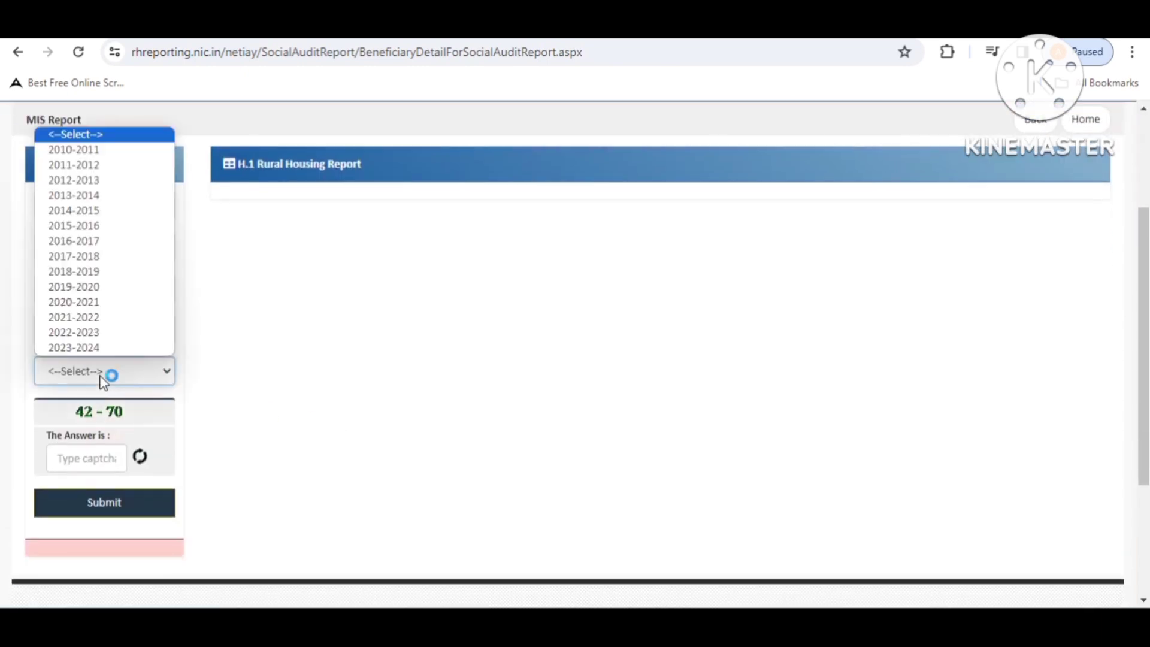
{"action": "left_click", "coordinate": [134, 333]}
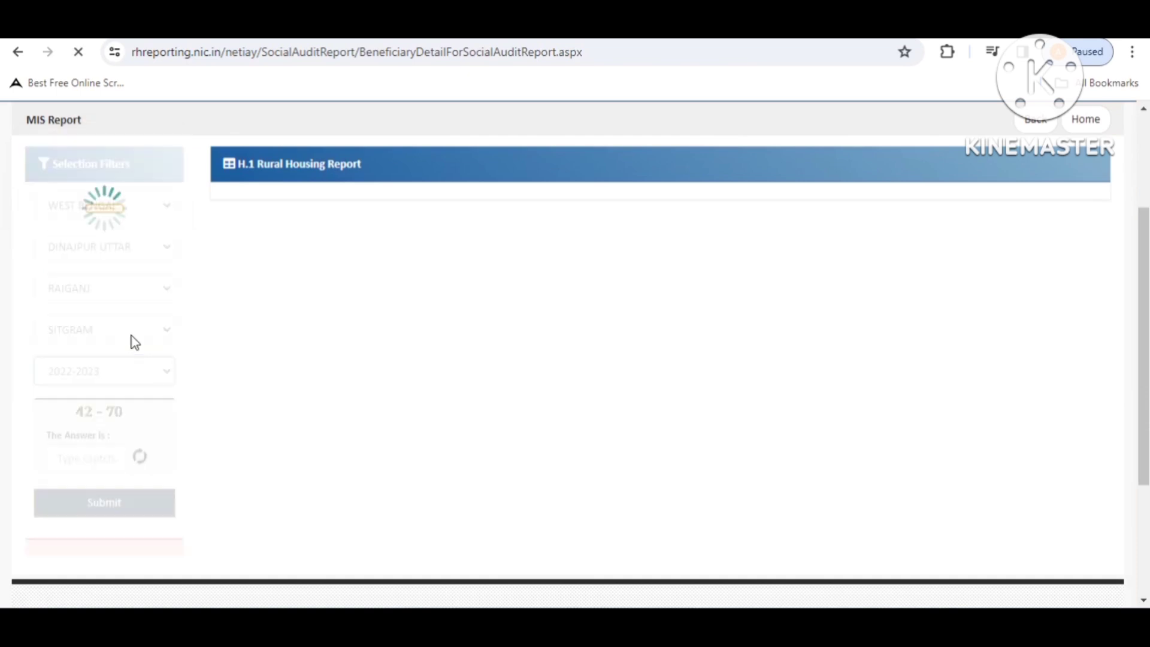
{"action": "scroll", "coordinate": [287, 420], "scroll_direction": "down", "scroll_amount": 5}
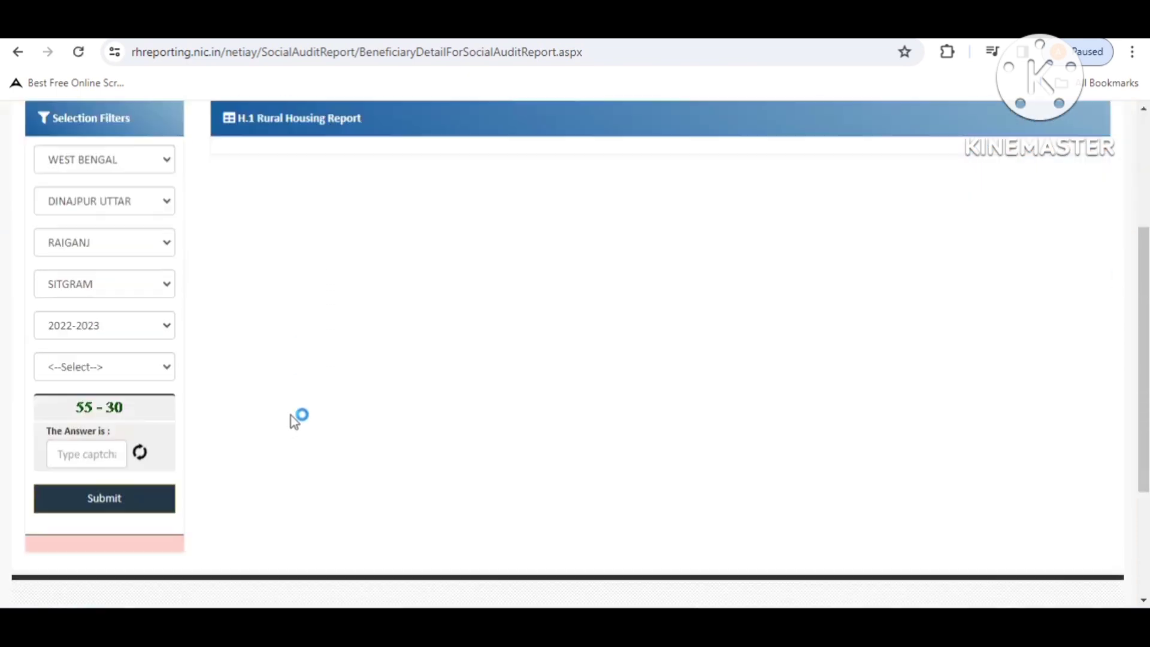
{"action": "left_click", "coordinate": [150, 248]}
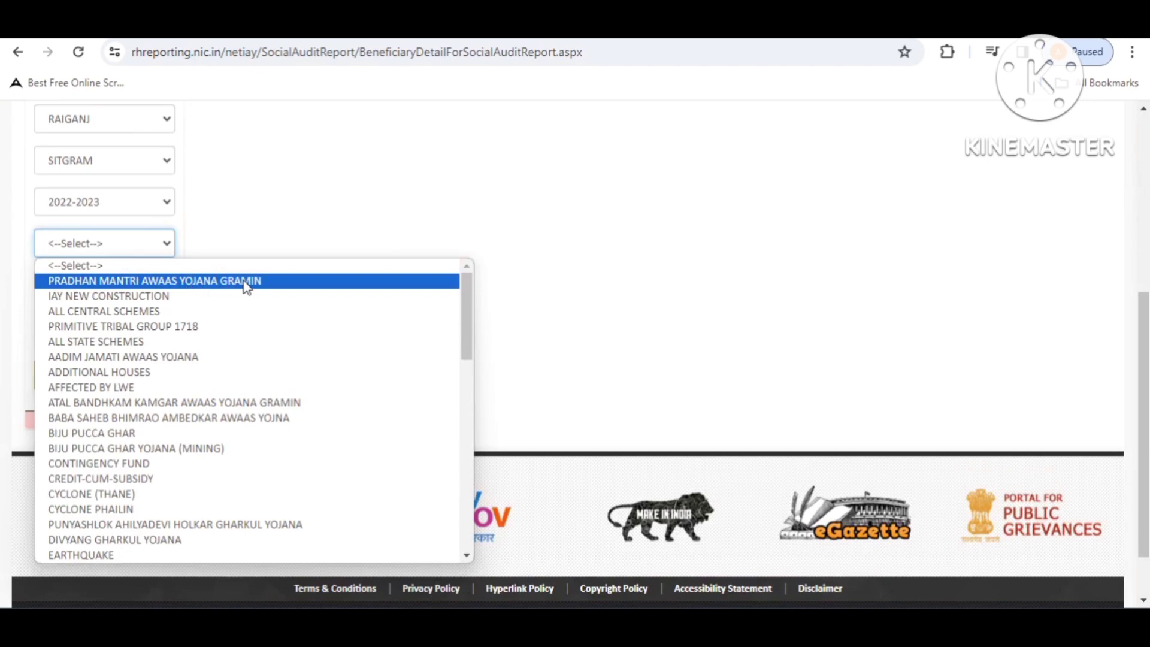
{"action": "left_click", "coordinate": [275, 282]}
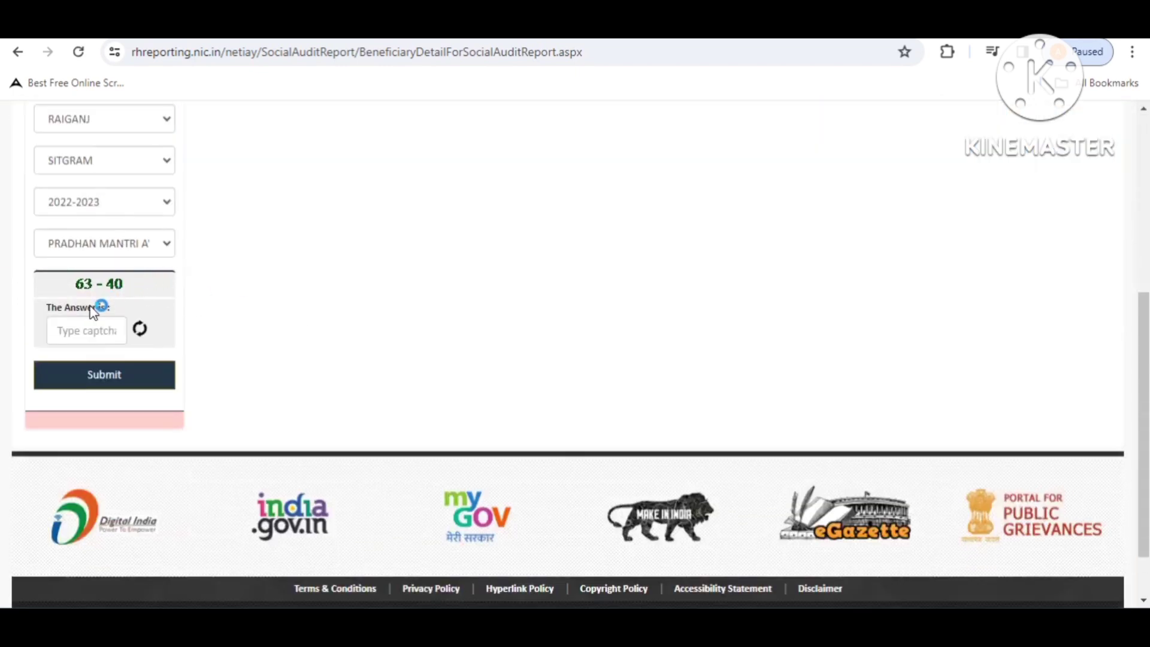
- Answer the arithmetic captcha and submit the filters to generate the beneficiary report
{"action": "left_click", "coordinate": [86, 333]}
{"action": "type", "text": "23"}
{"action": "left_click", "coordinate": [85, 384]}
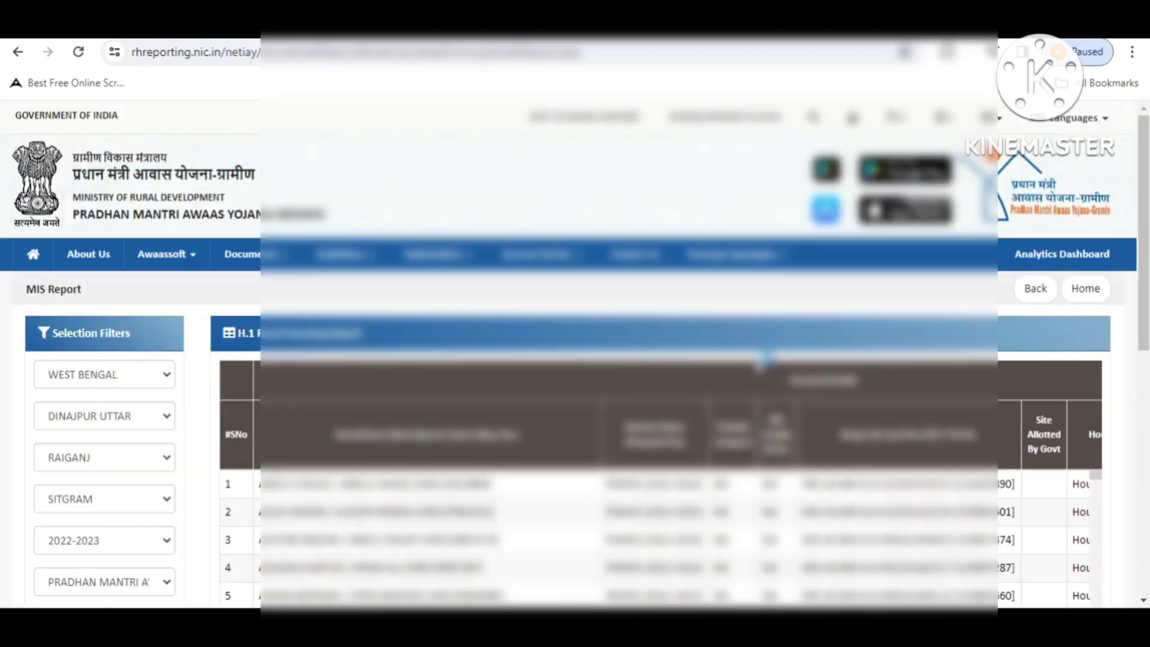
- Examine the beneficiary table's columns across to the inspection details and return to its first columns
{"action": "scroll", "coordinate": [767, 360], "scroll_direction": "down", "scroll_amount": 3}
{"action": "scroll", "coordinate": [521, 341], "scroll_direction": "down", "scroll_amount": 4}
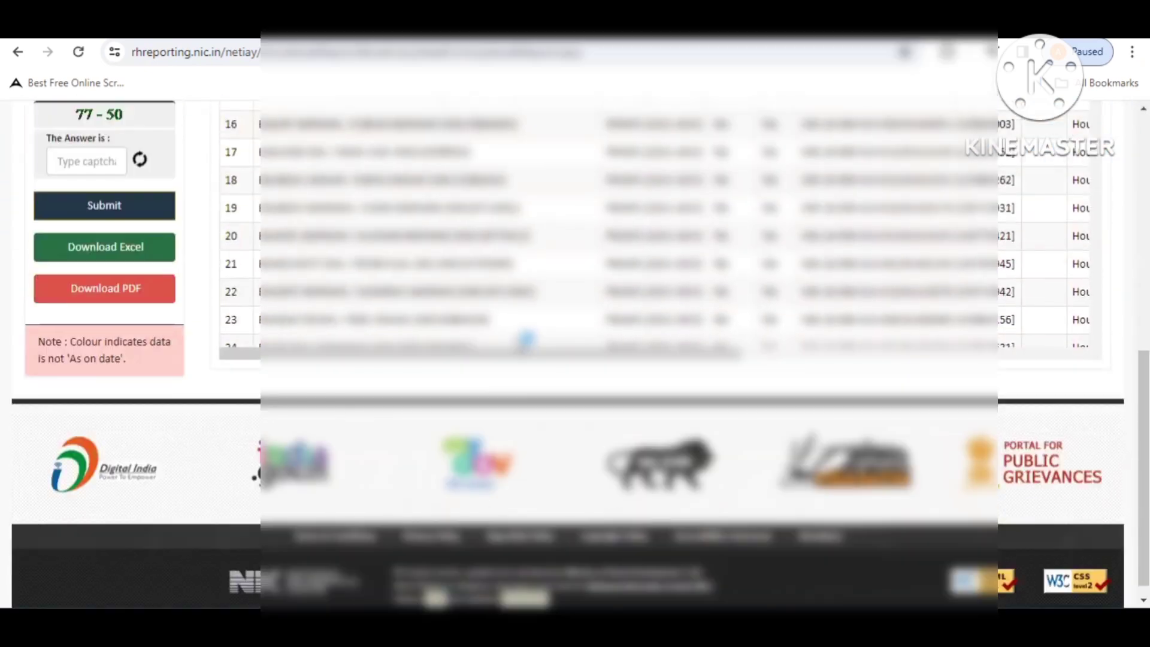
{"action": "left_click_drag", "start_coordinate": [544, 354], "coordinate": [977, 337]}
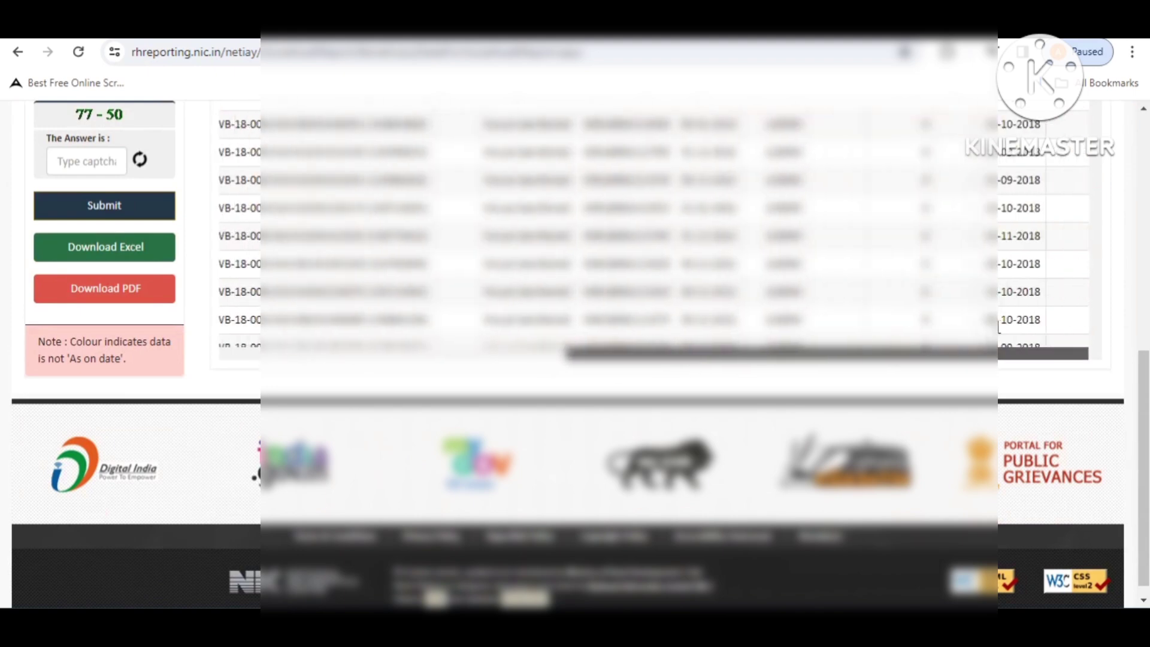
{"action": "scroll", "coordinate": [613, 371], "scroll_direction": "up", "scroll_amount": 5}
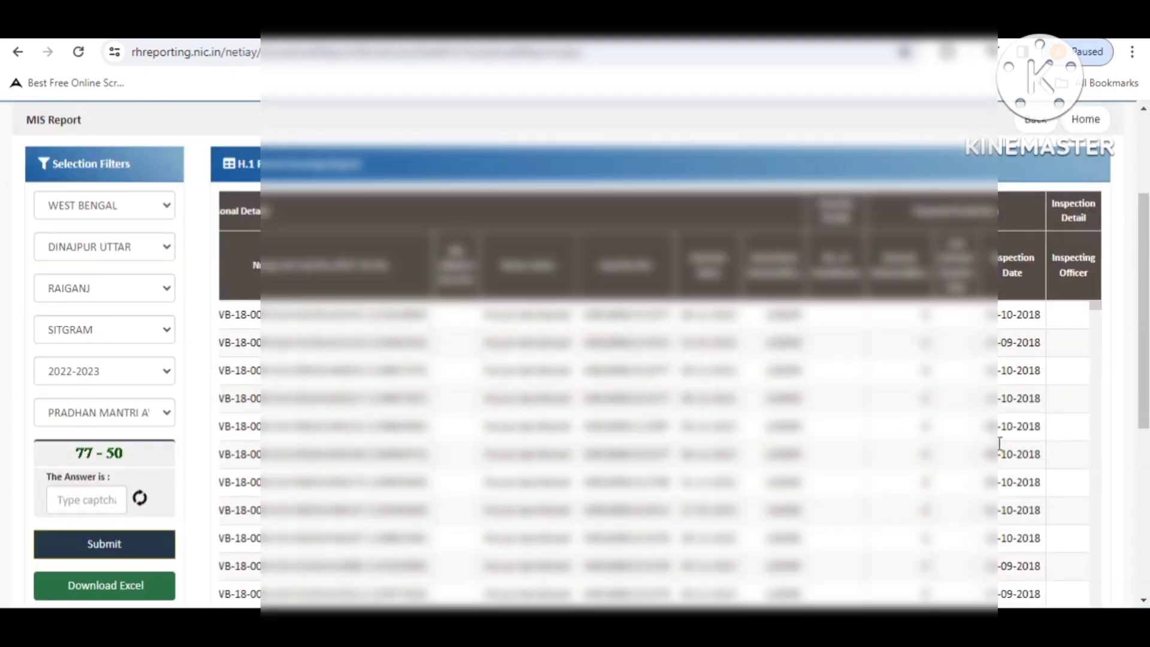
{"action": "scroll", "coordinate": [1000, 441], "scroll_direction": "down", "scroll_amount": 5}
{"action": "left_click_drag", "start_coordinate": [732, 338], "coordinate": [291, 357]}
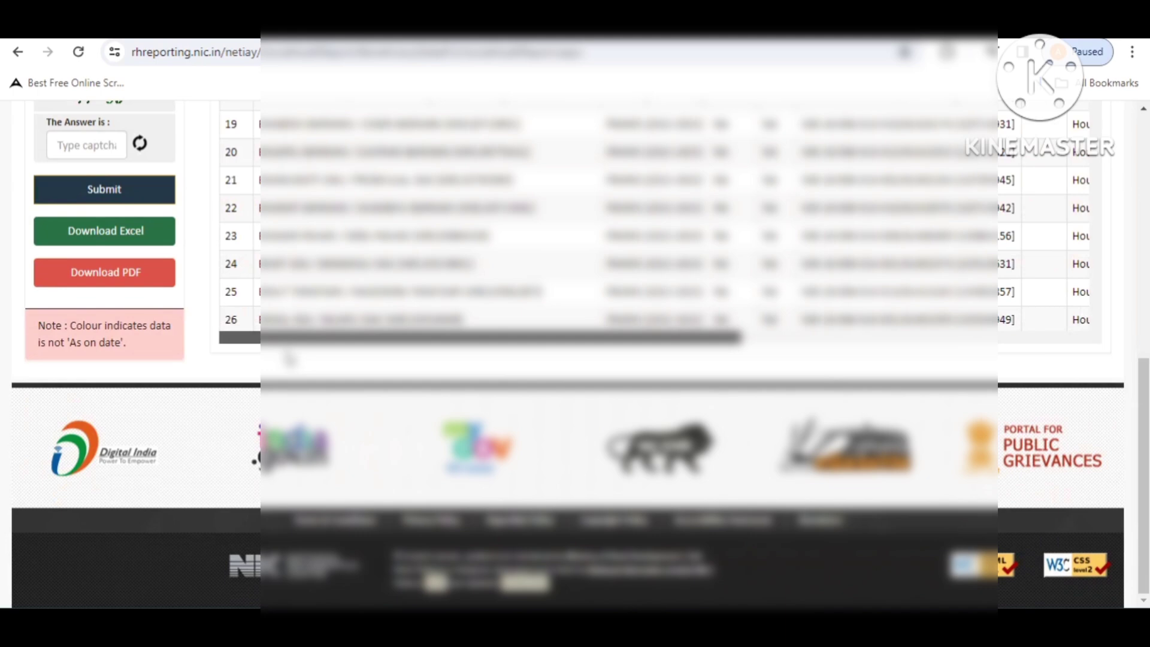
- Browse the beneficiary list down to its last row
{"action": "scroll", "coordinate": [371, 246], "scroll_direction": "down", "scroll_amount": 15}
{"action": "scroll", "coordinate": [380, 231], "scroll_direction": "down", "scroll_amount": 12}
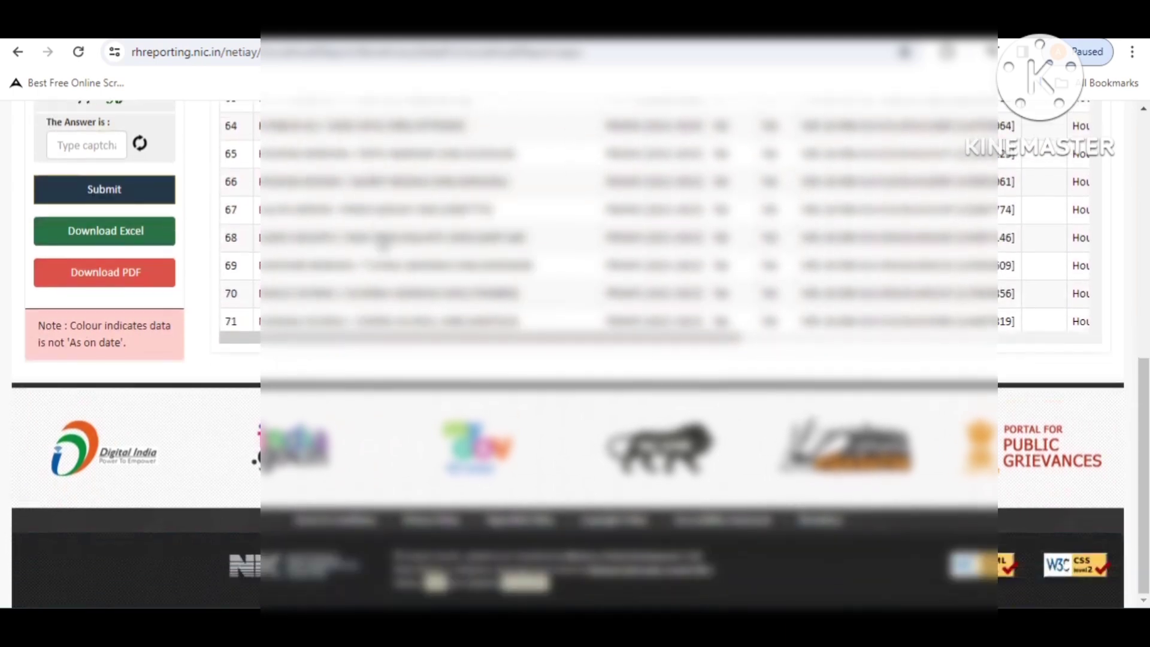
{"action": "scroll", "coordinate": [380, 231], "scroll_direction": "down", "scroll_amount": 10}
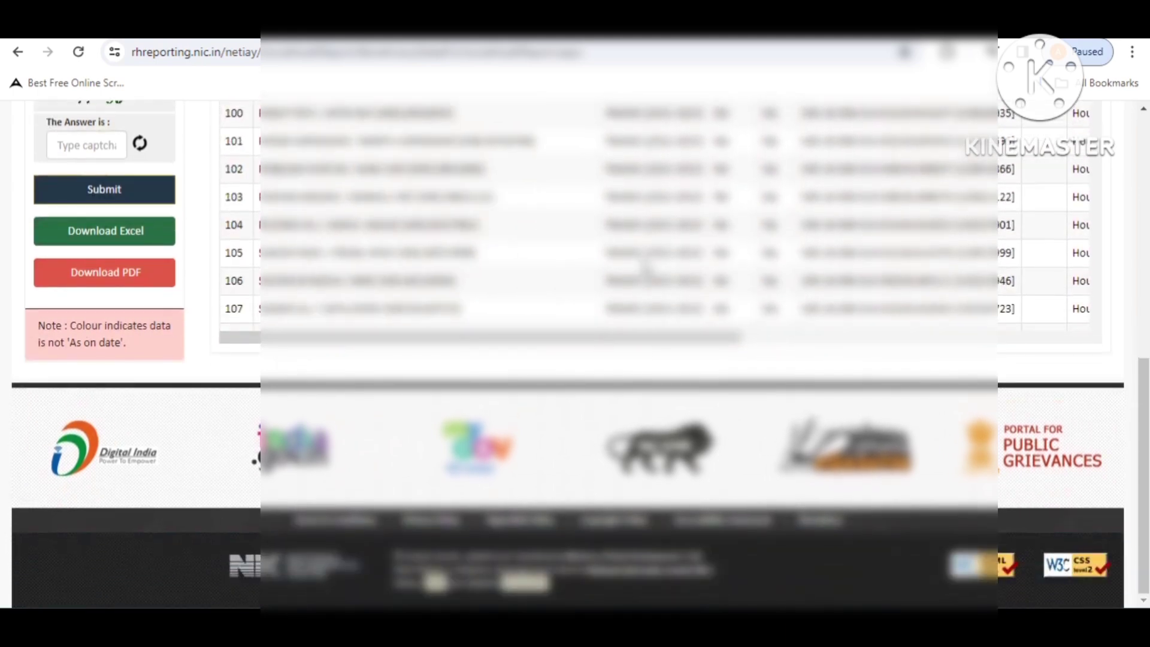
{"action": "scroll", "coordinate": [1029, 223], "scroll_direction": "up", "scroll_amount": 5}
{"action": "scroll", "coordinate": [1033, 229], "scroll_direction": "up", "scroll_amount": 2}
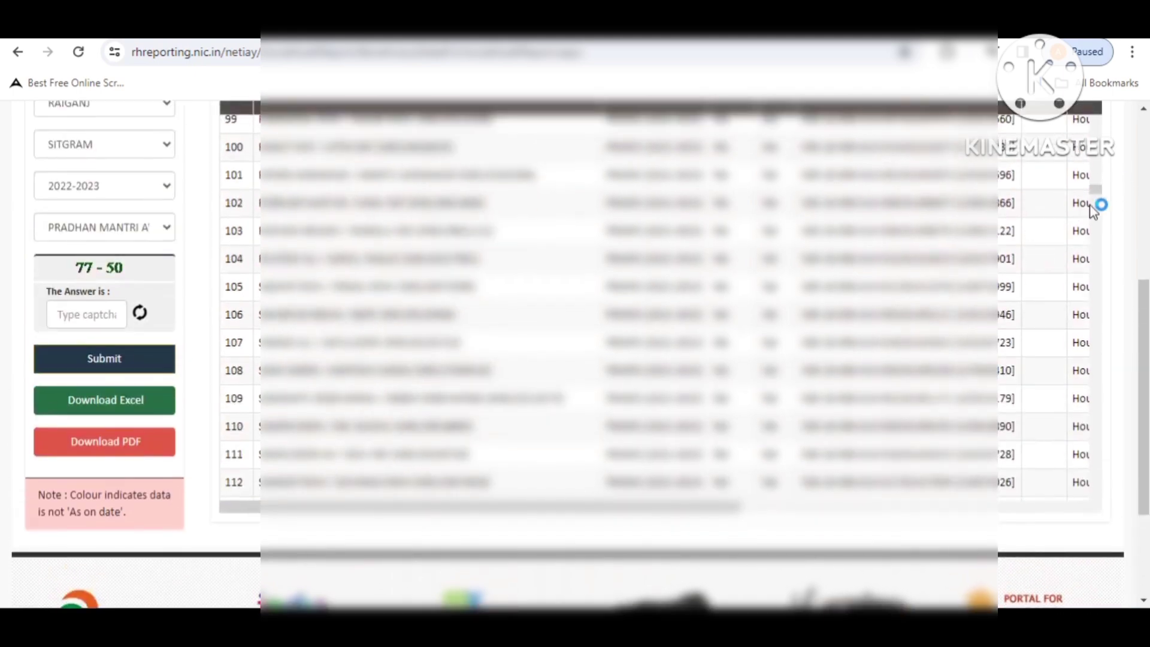
{"action": "left_click_drag", "start_coordinate": [1101, 189], "coordinate": [1100, 514]}
{"action": "scroll", "coordinate": [1096, 506], "scroll_direction": "down", "scroll_amount": 10}
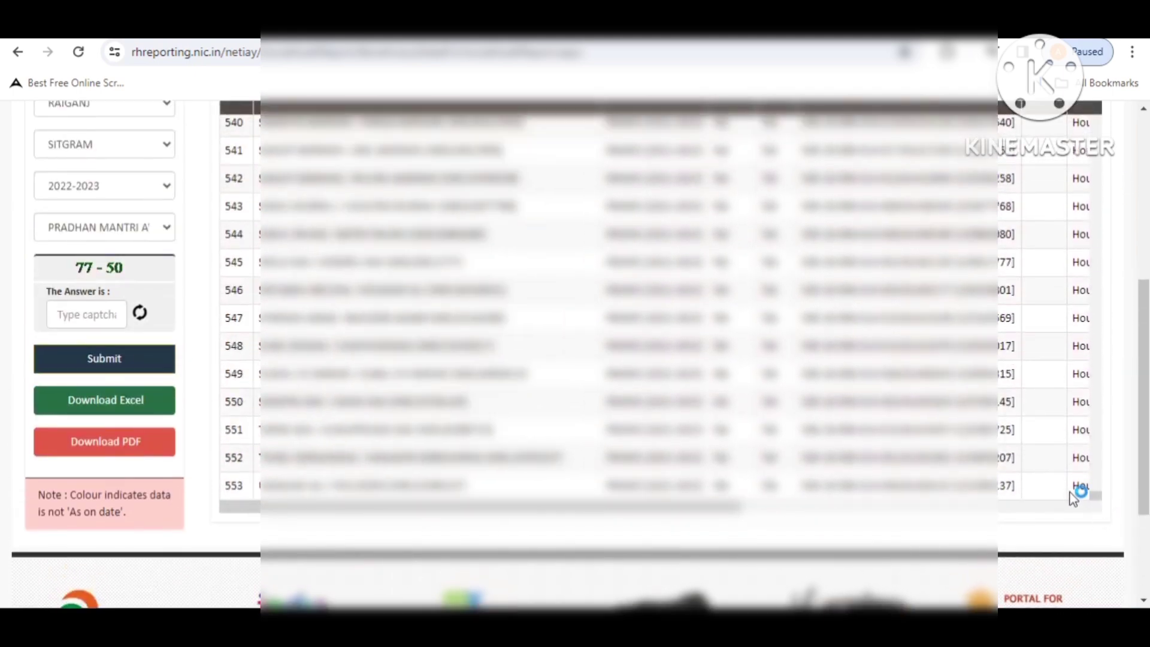
{"action": "scroll", "coordinate": [368, 413], "scroll_direction": "down", "scroll_amount": 3}
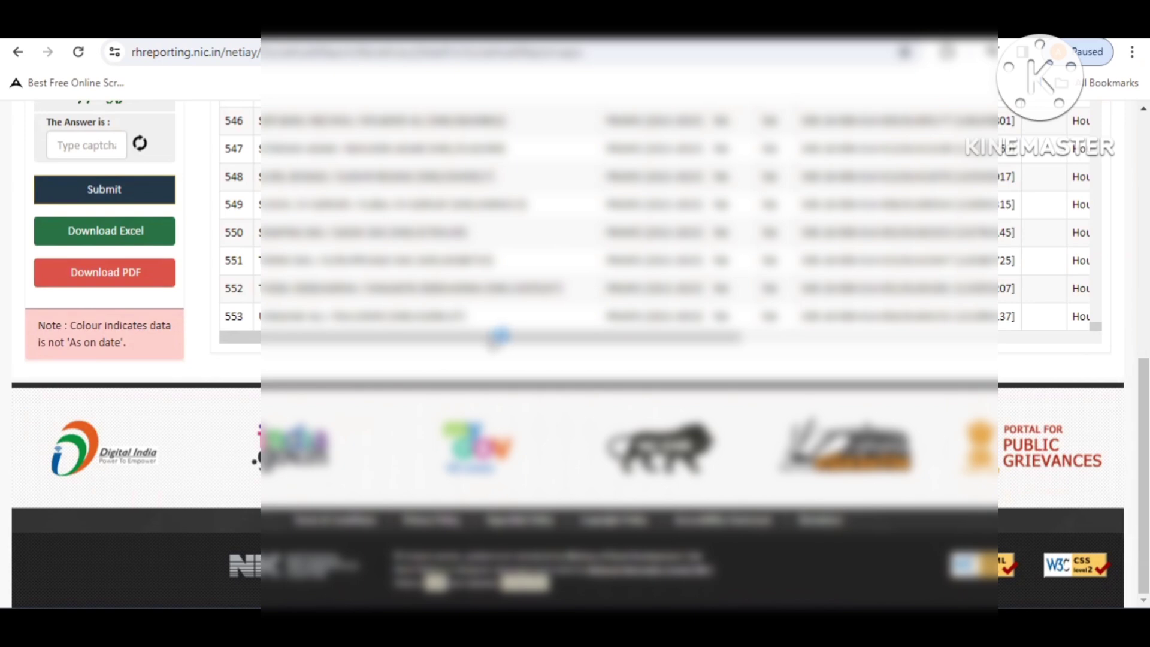
- Review the financial and inspection columns for the rows near the list's end, highlight a date in row 531, and return to the first columns
{"action": "left_click_drag", "start_coordinate": [500, 337], "coordinate": [860, 325]}
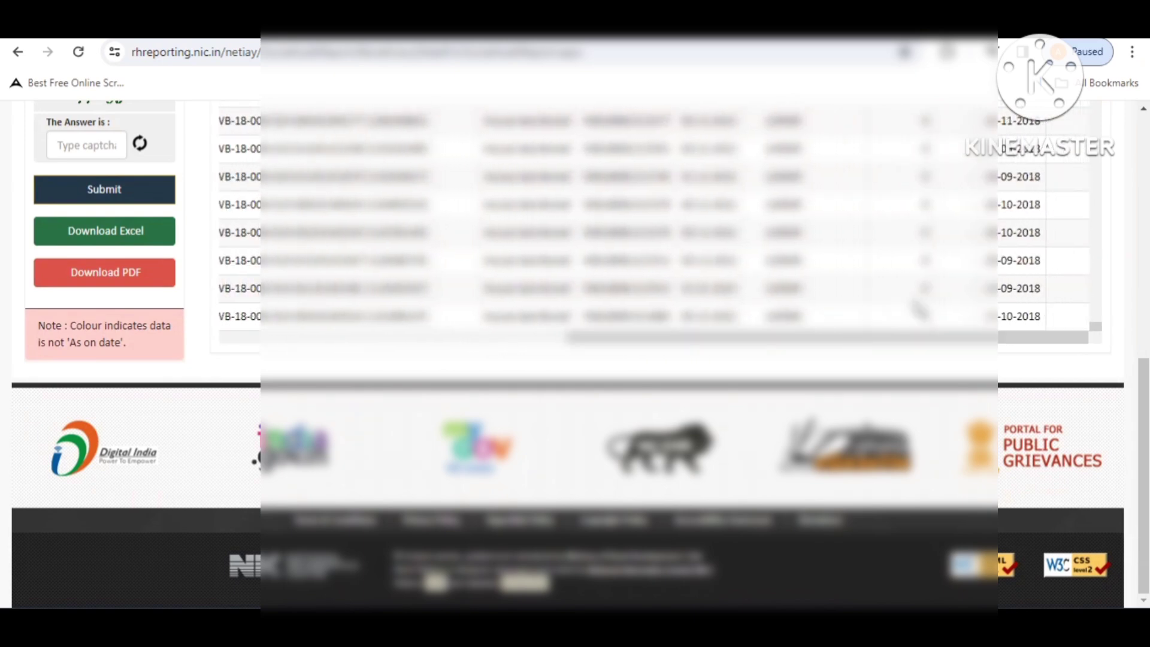
{"action": "scroll", "coordinate": [917, 311], "scroll_direction": "up", "scroll_amount": 4}
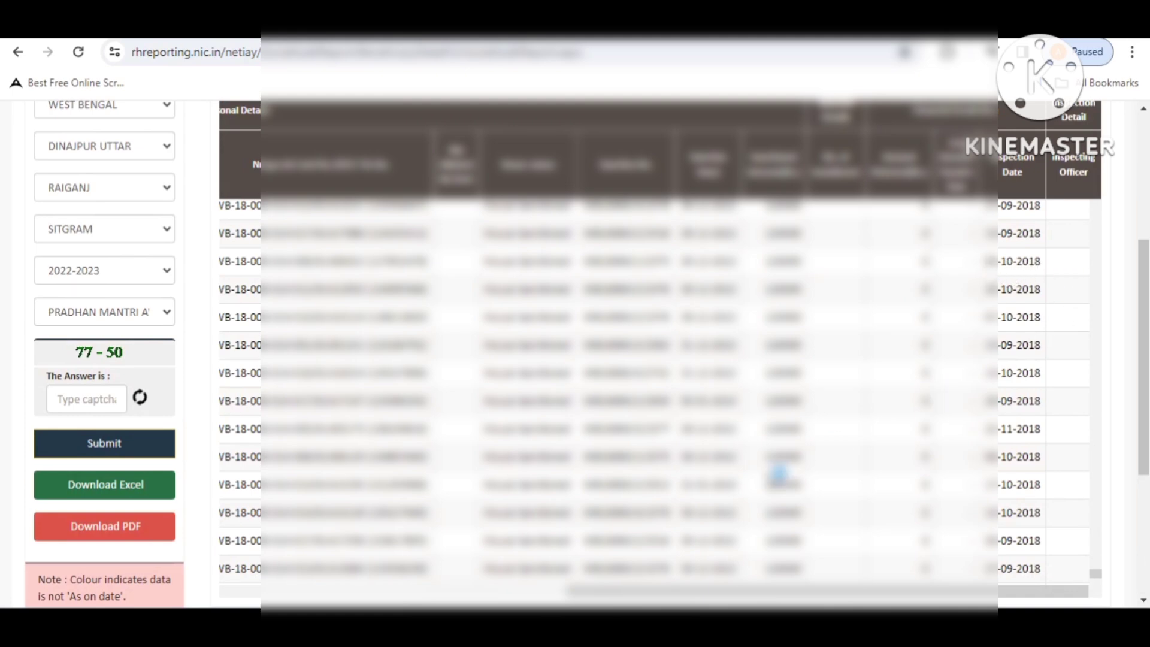
{"action": "left_click", "coordinate": [829, 590]}
{"action": "left_click_drag", "start_coordinate": [830, 590], "coordinate": [809, 590]}
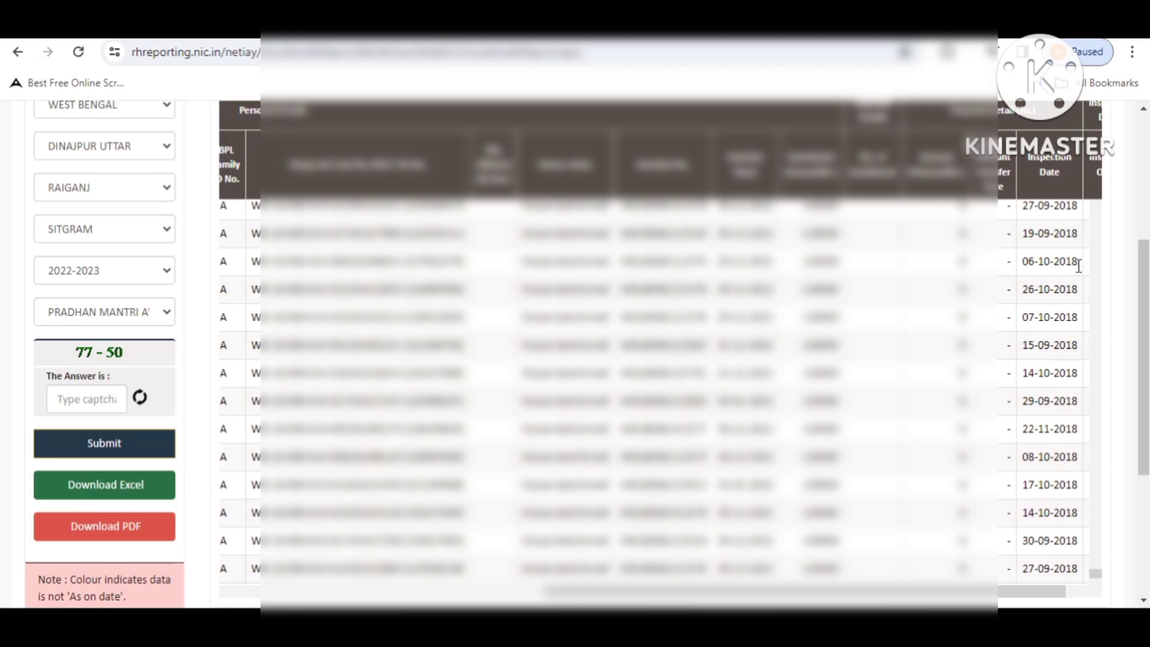
{"action": "left_click", "coordinate": [782, 271]}
{"action": "left_click_drag", "start_coordinate": [722, 261], "coordinate": [776, 262]}
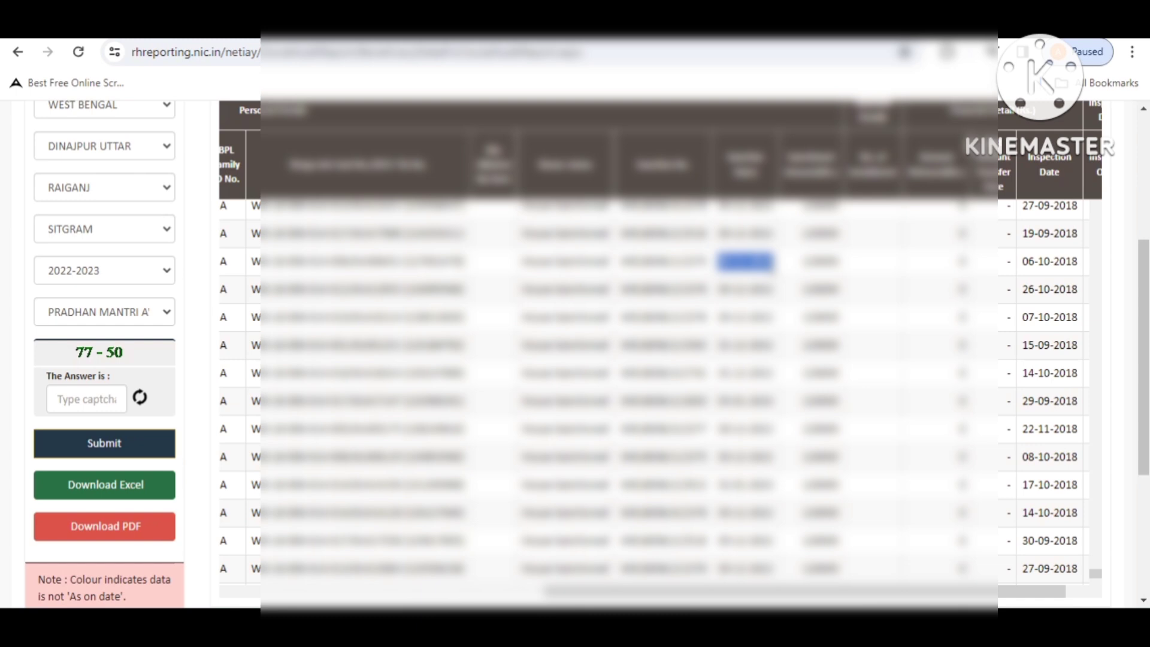
{"action": "left_click_drag", "start_coordinate": [732, 592], "coordinate": [396, 564]}
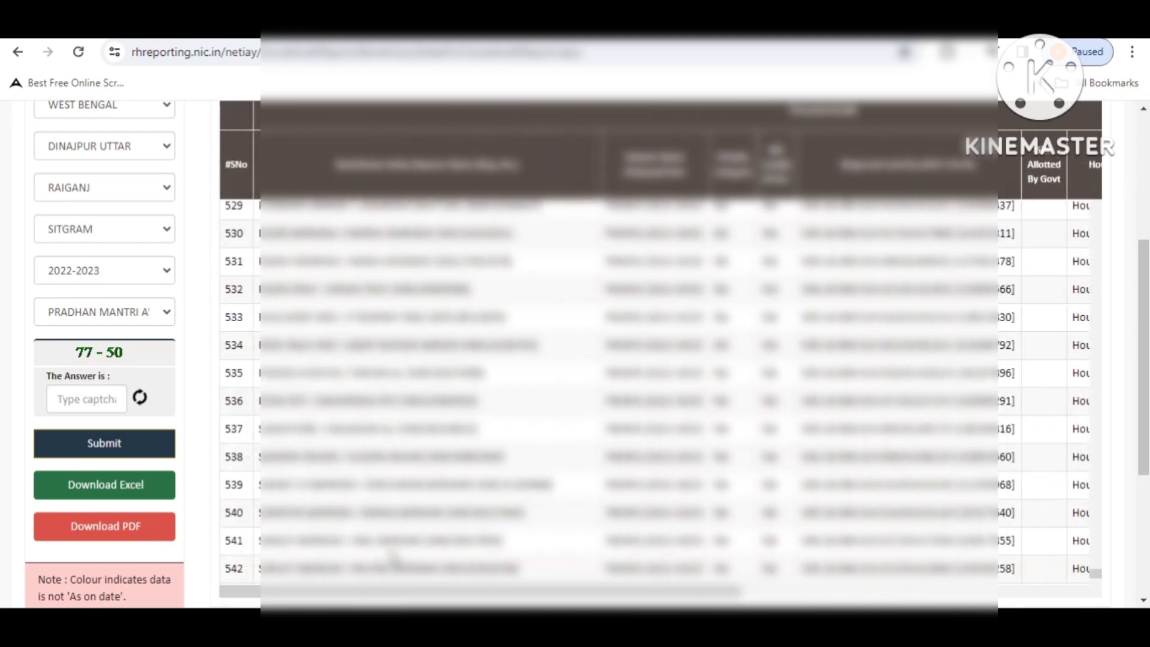
{"action": "left_click", "coordinate": [589, 351]}
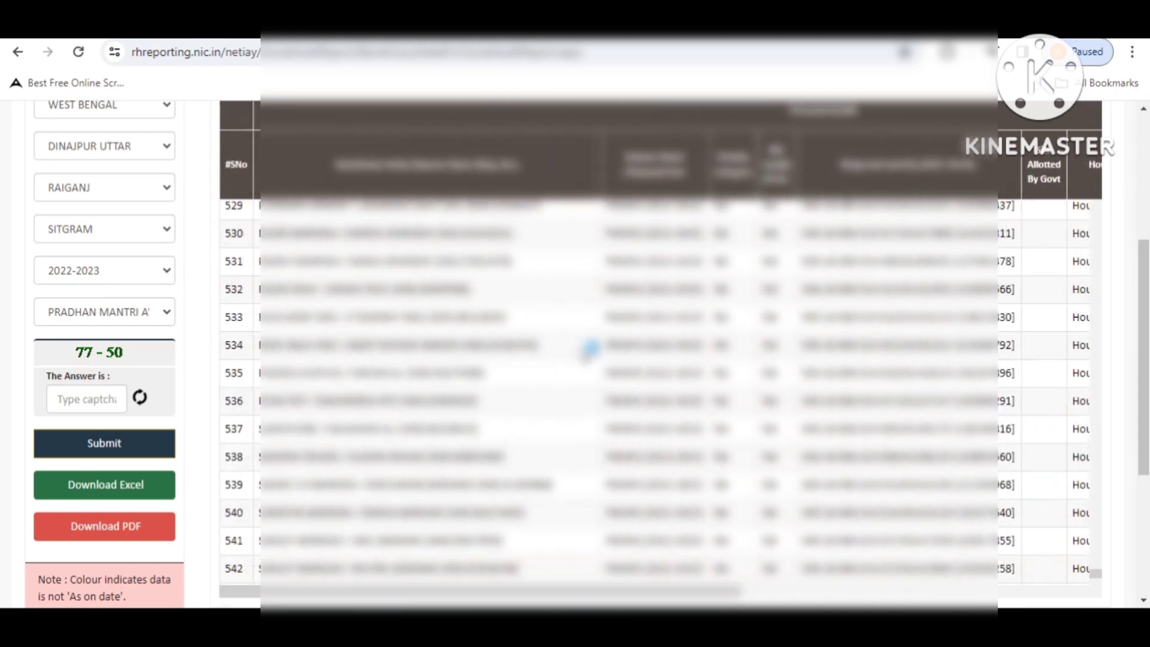
{"action": "left_click", "coordinate": [587, 352]}
{"action": "left_click", "coordinate": [589, 351]}
{"action": "scroll", "coordinate": [590, 349], "scroll_direction": "up", "scroll_amount": 5}
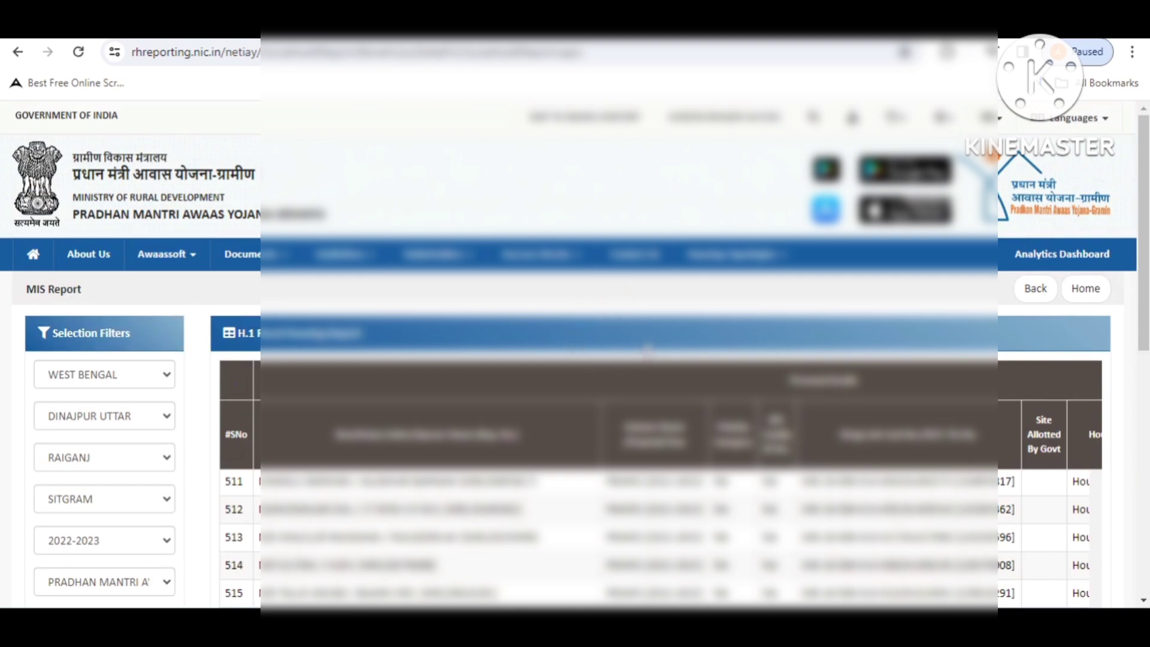
{"action": "scroll", "coordinate": [646, 351], "scroll_direction": "down", "scroll_amount": 1}
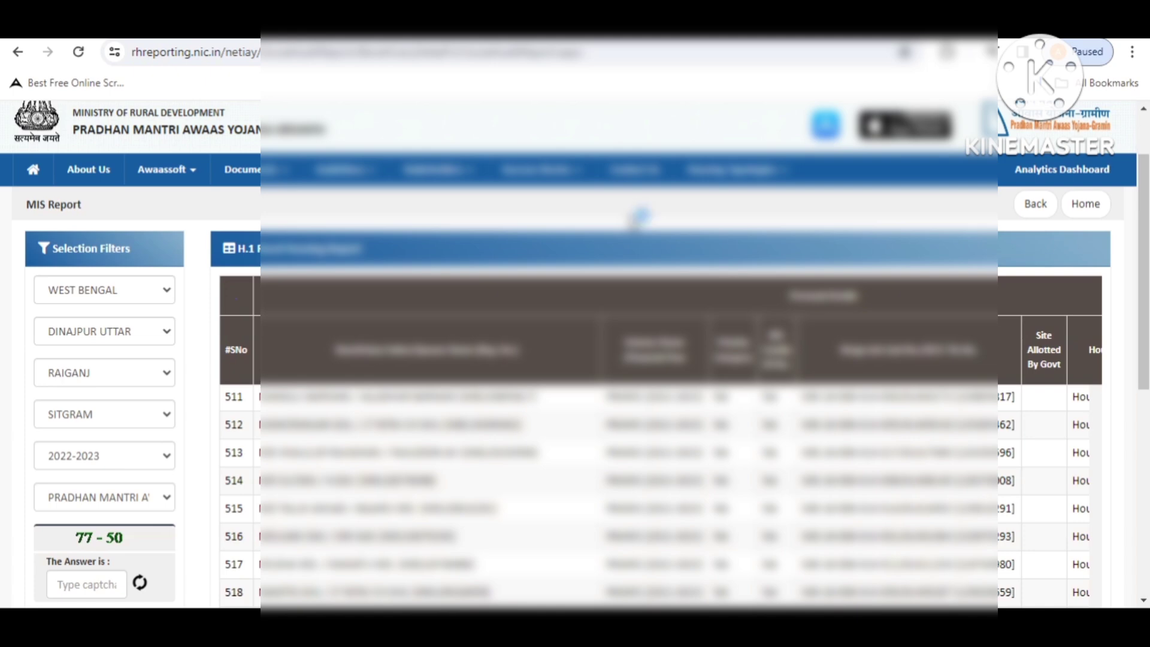
{"action": "left_click", "coordinate": [636, 218]}
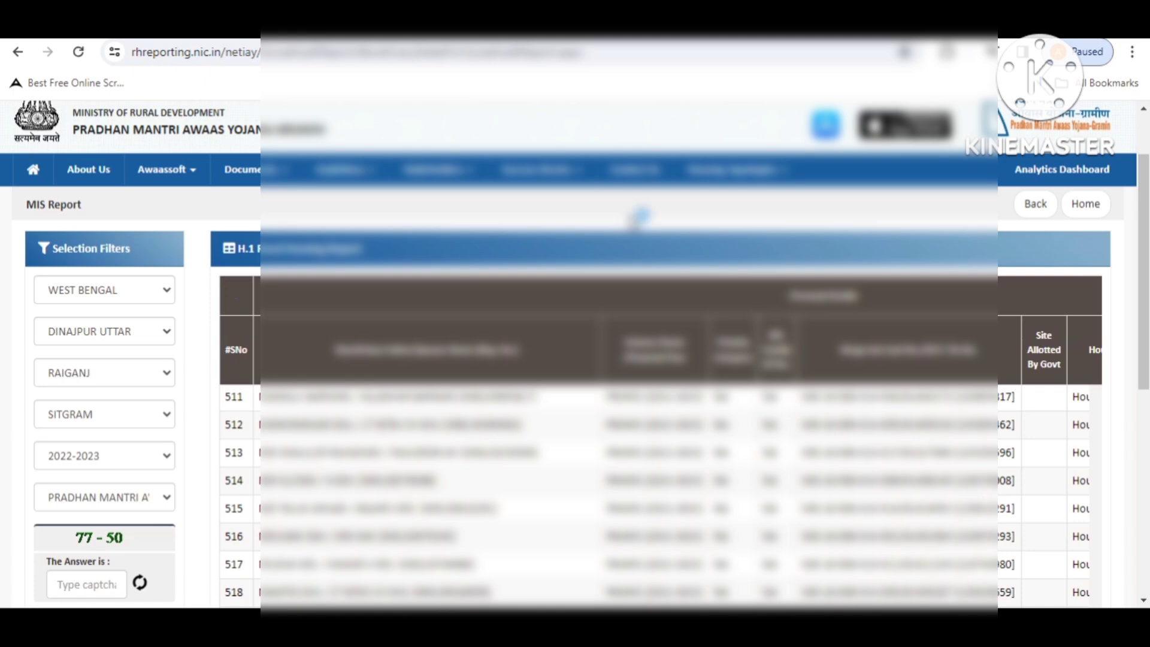
{"action": "left_click", "coordinate": [637, 219]}
{"action": "left_click", "coordinate": [638, 218]}
{"action": "left_click", "coordinate": [638, 218]}
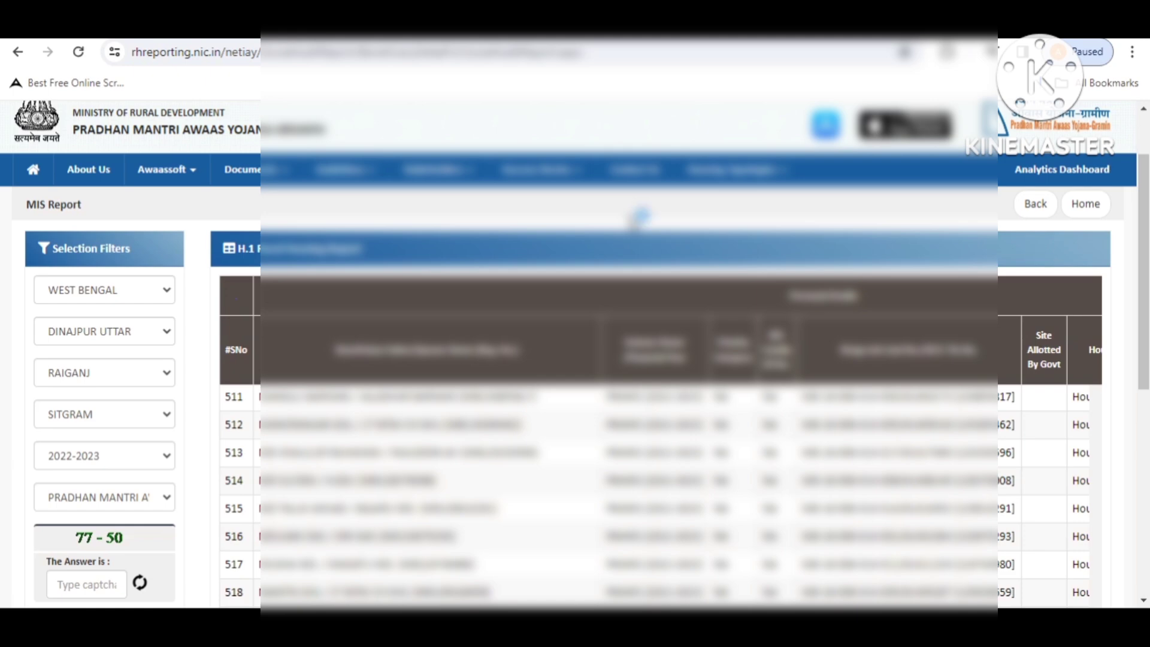